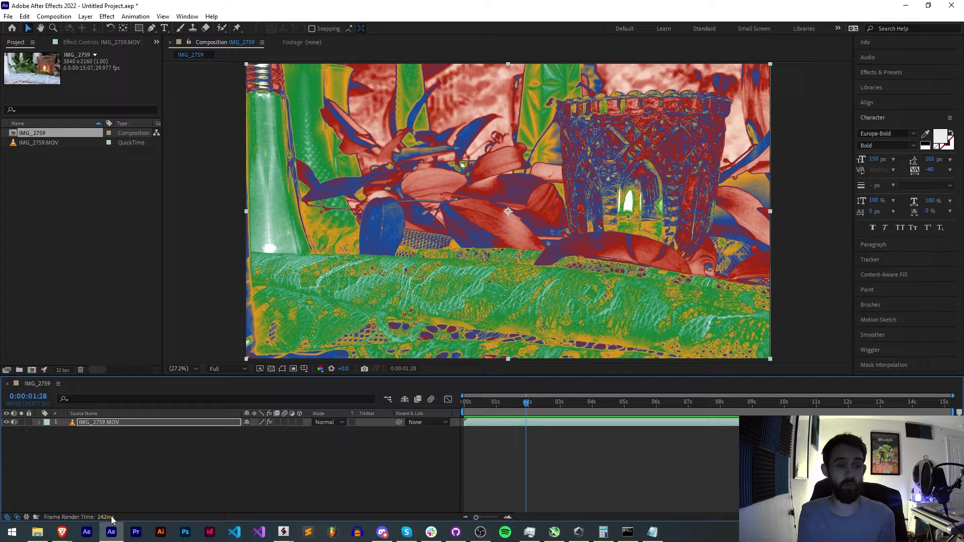
Show the False Colour settings and check frames at 12 s and 3 s (83ms render)
{"action": "left_click", "coordinate": [88, 42]}
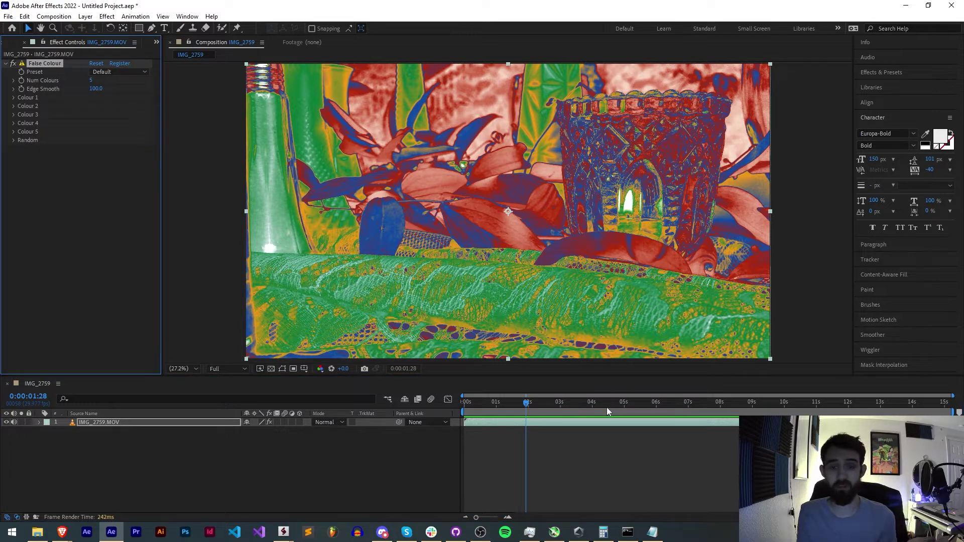
{"action": "left_click", "coordinate": [860, 412]}
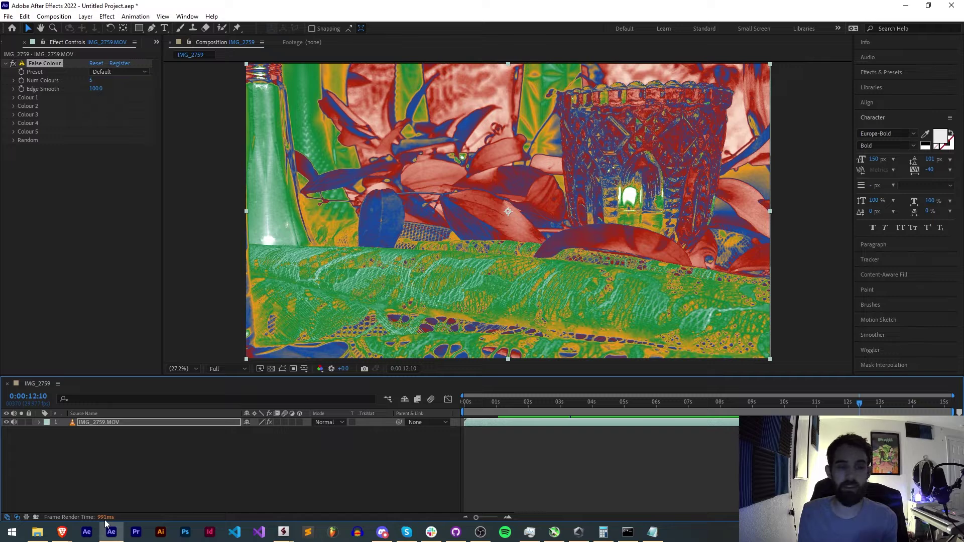
{"action": "left_click", "coordinate": [564, 407]}
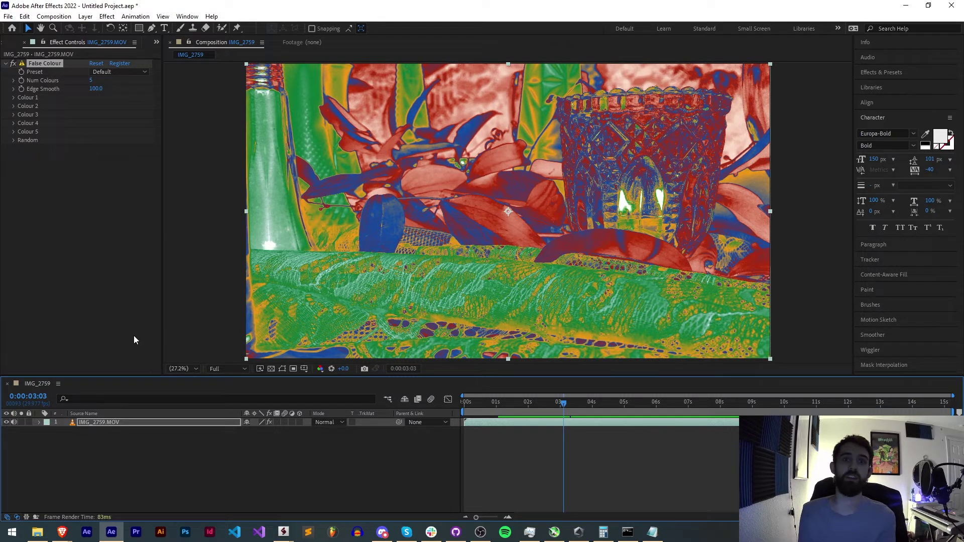
{"action": "left_click", "coordinate": [121, 271]}
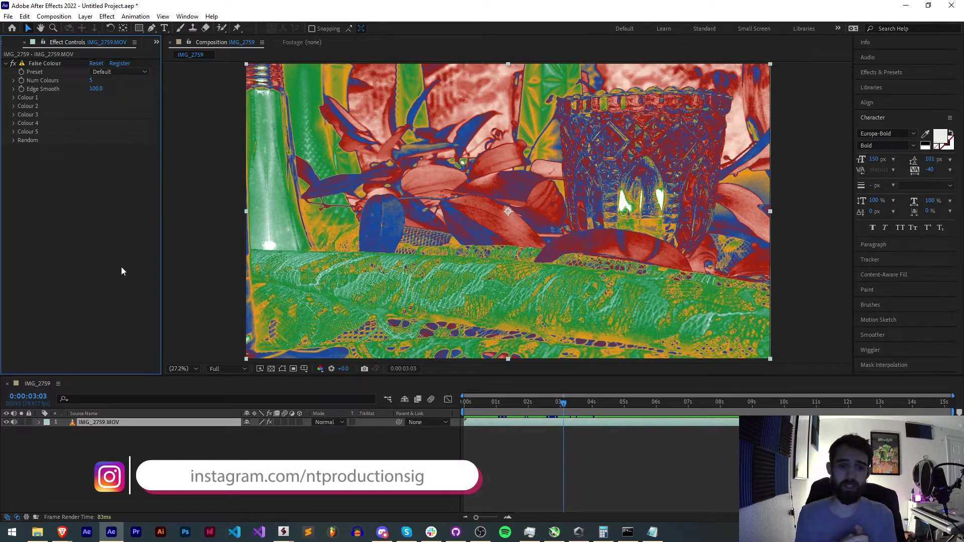
In Discord, scroll up through #scripting and open the #extensions channel
{"action": "left_click", "coordinate": [382, 531]}
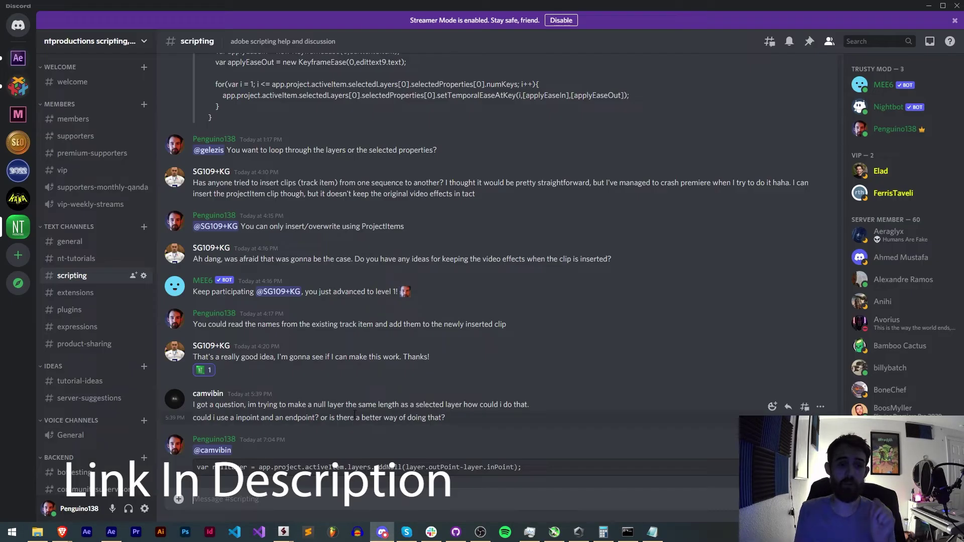
{"action": "scroll", "coordinate": [190, 290], "scroll_direction": "up", "scroll_amount": 2}
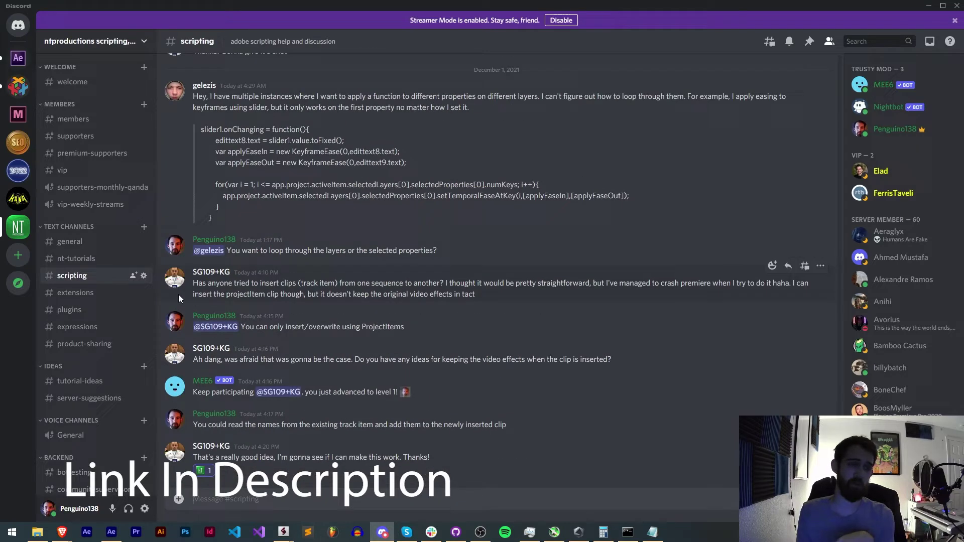
{"action": "left_click", "coordinate": [76, 294]}
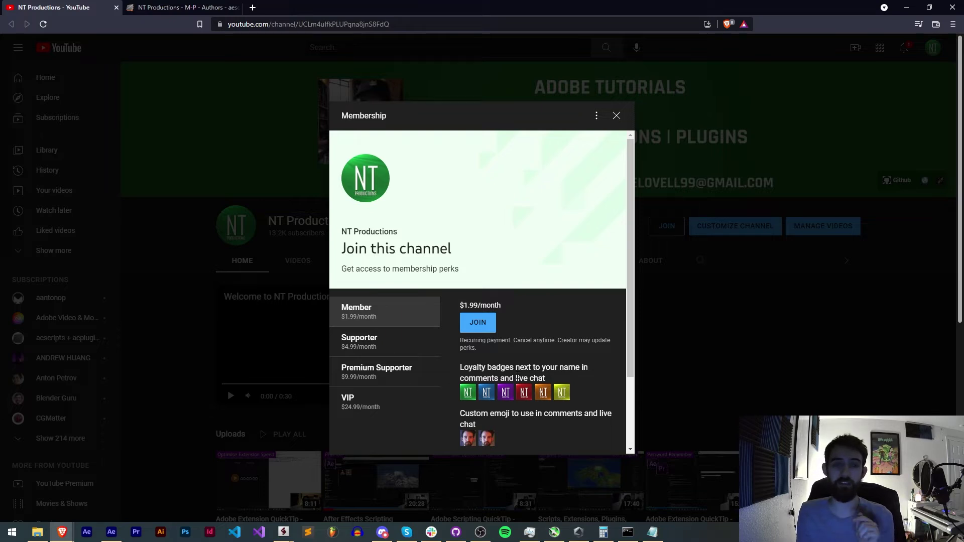
Scroll the YouTube membership perks, then remove all effects from the IMG_2759 clip
{"action": "scroll", "coordinate": [517, 378], "scroll_direction": "down", "scroll_amount": 2}
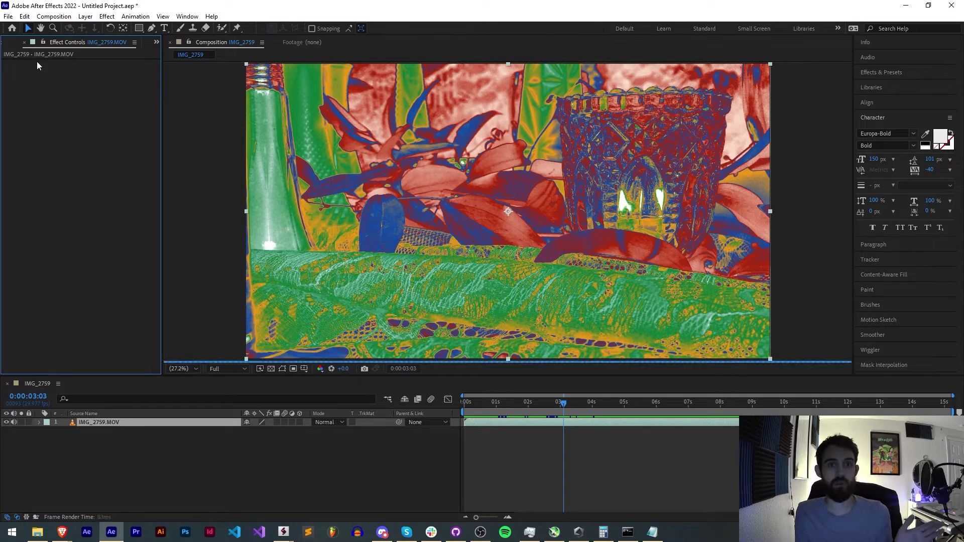
{"action": "key", "text": "Delete"}
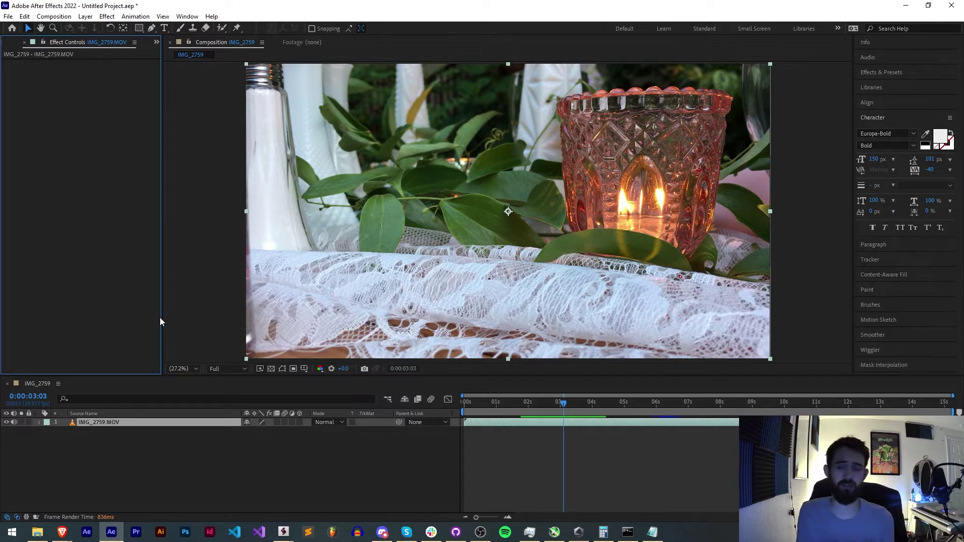
Show the per-layer Render Time column, duplicate then undo the IMG_2759 layer, checking 140ms at 10 s
{"action": "left_click", "coordinate": [702, 412]}
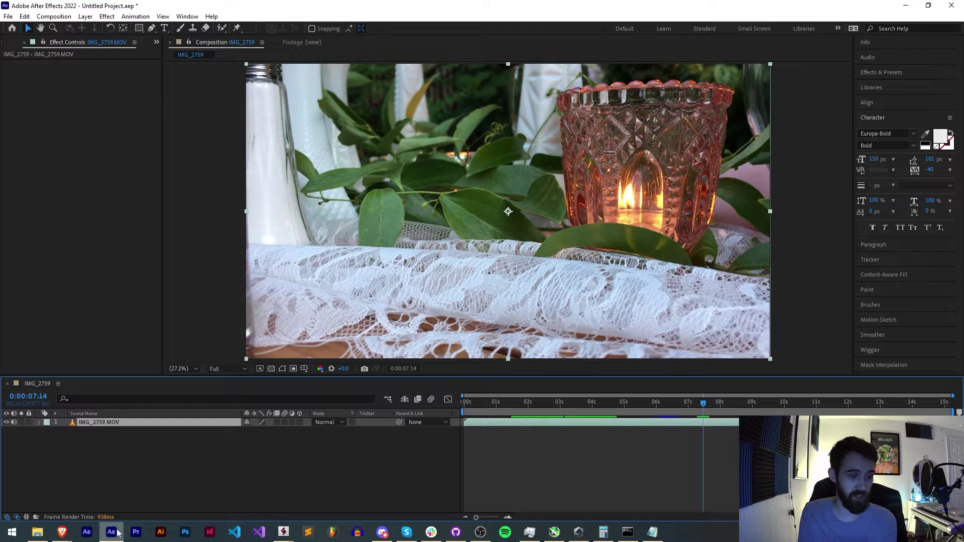
{"action": "left_click", "coordinate": [36, 518]}
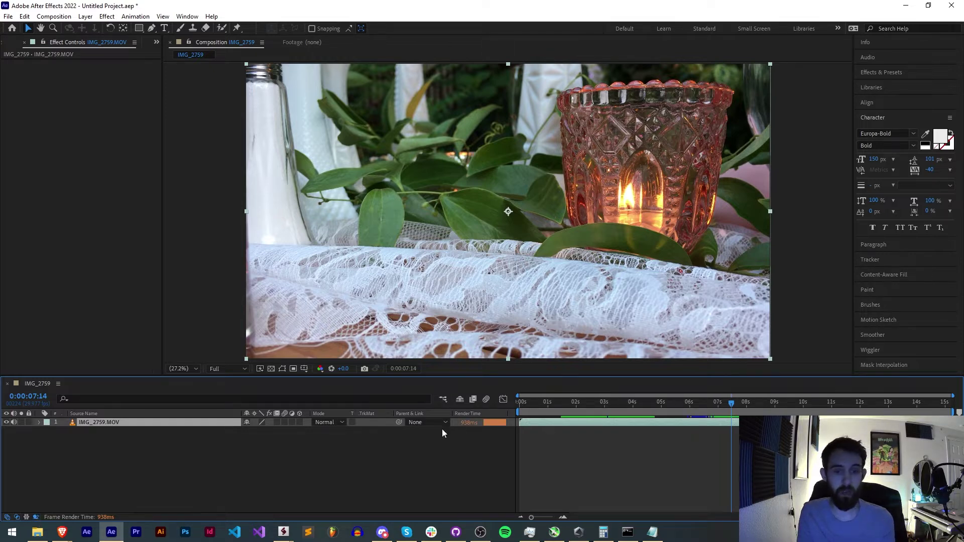
{"action": "key", "text": "ctrl+d"}
{"action": "key", "text": "ctrl+d"}
{"action": "left_click", "coordinate": [545, 406]}
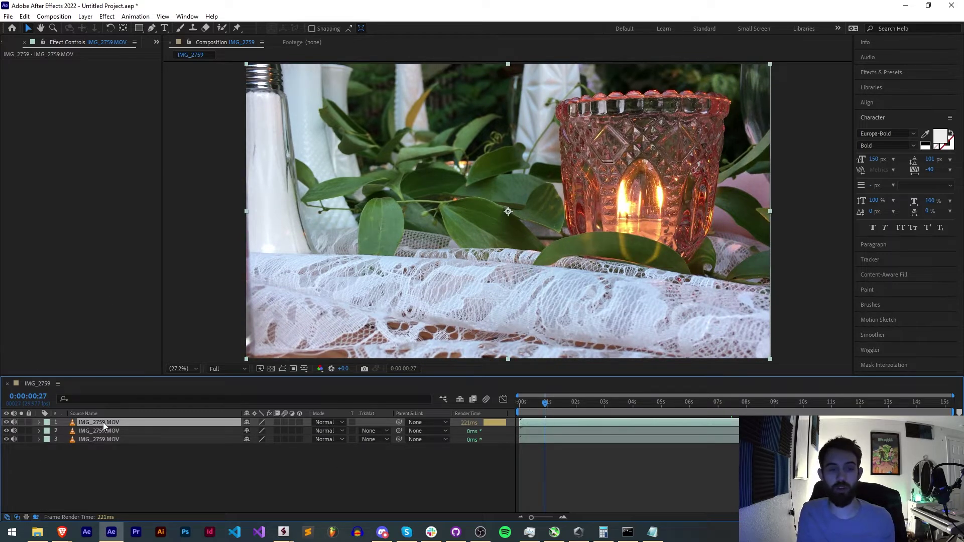
{"action": "key", "text": "ctrl+z"}
{"action": "key", "text": "ctrl+z"}
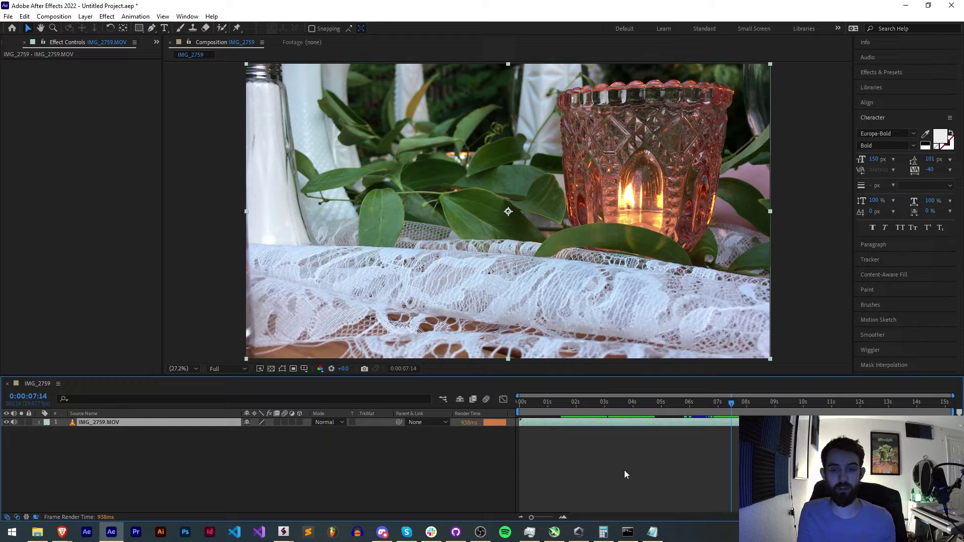
{"action": "left_click", "coordinate": [816, 406]}
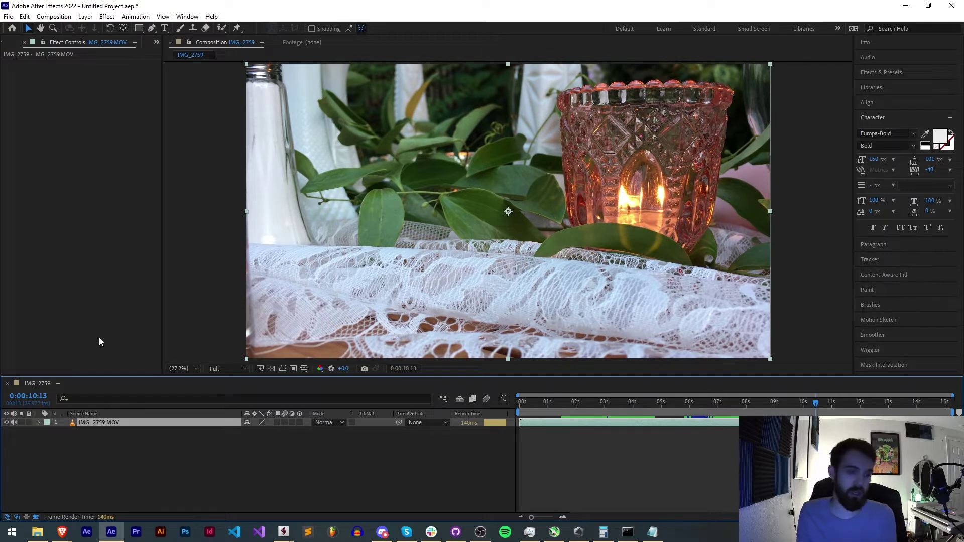
Reapply False Colour to the clip and check the composition size and frame rate without changes
{"action": "left_click", "coordinate": [107, 17]}
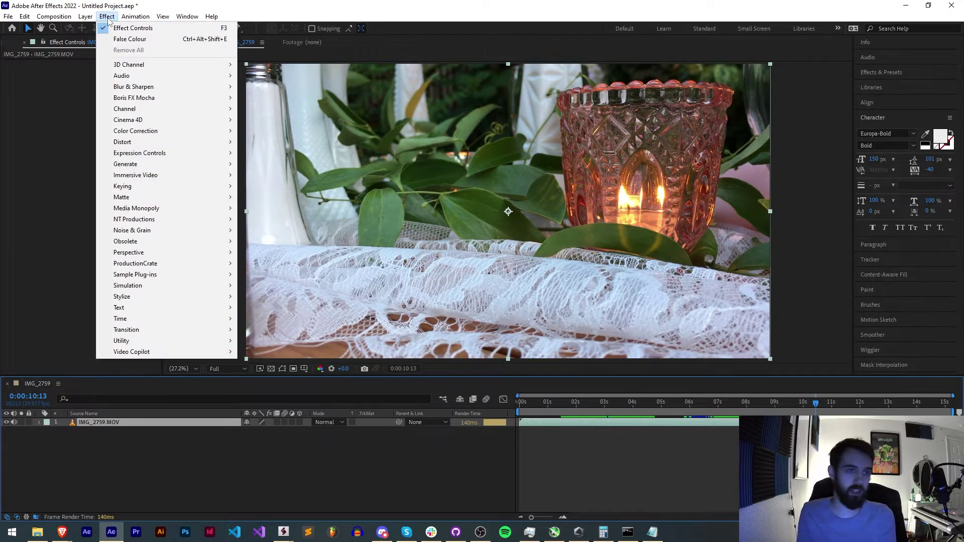
{"action": "left_click", "coordinate": [130, 39]}
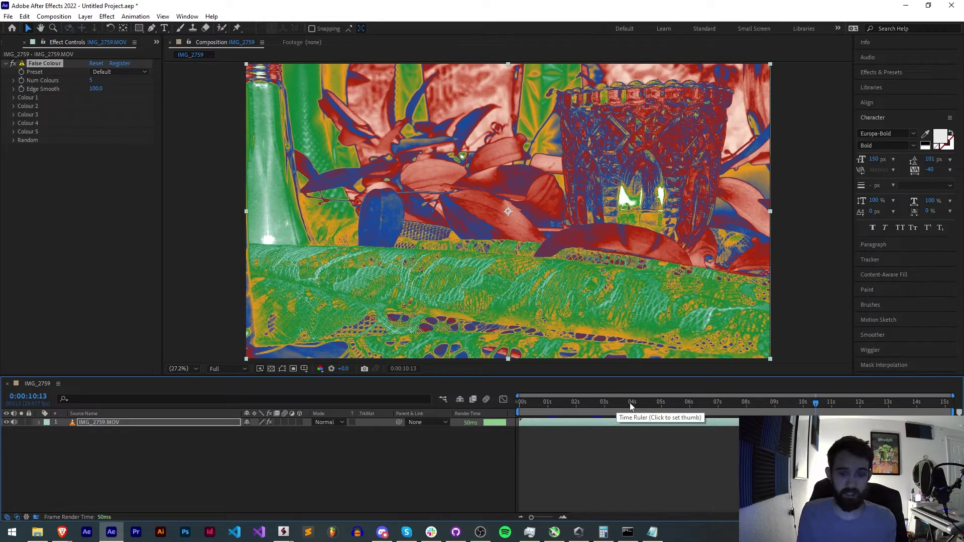
{"action": "key", "text": "ctrl+k"}
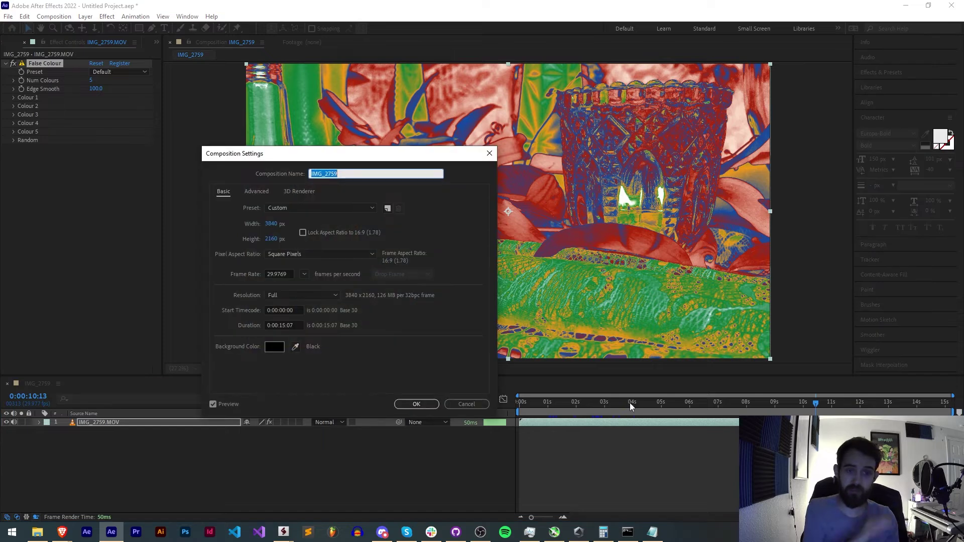
{"action": "left_click", "coordinate": [456, 403]}
{"action": "left_click", "coordinate": [685, 404]}
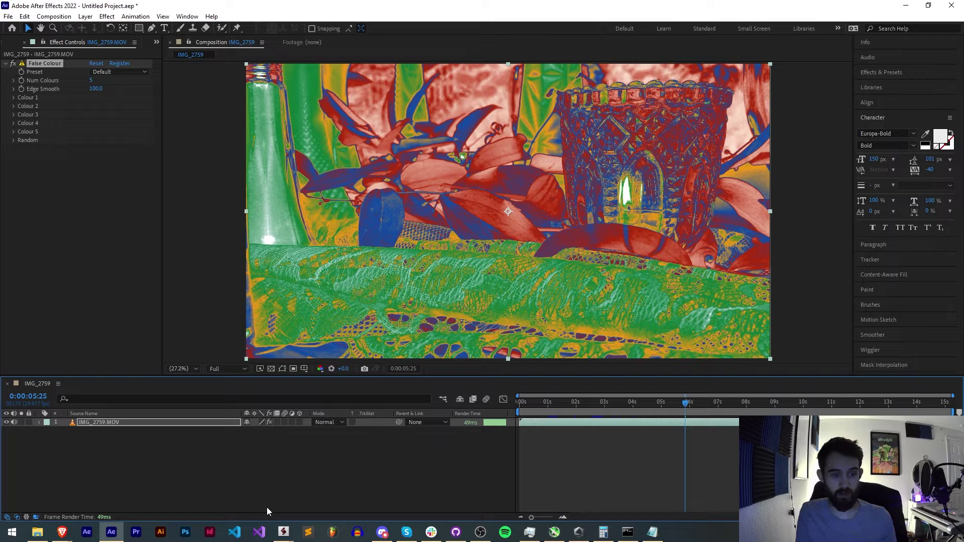
{"action": "left_click_drag", "start_coordinate": [635, 401], "coordinate": [756, 410]}
Purge all memory and disk cache, then check the render time at 0:00:08:27
{"action": "left_click", "coordinate": [24, 16]}
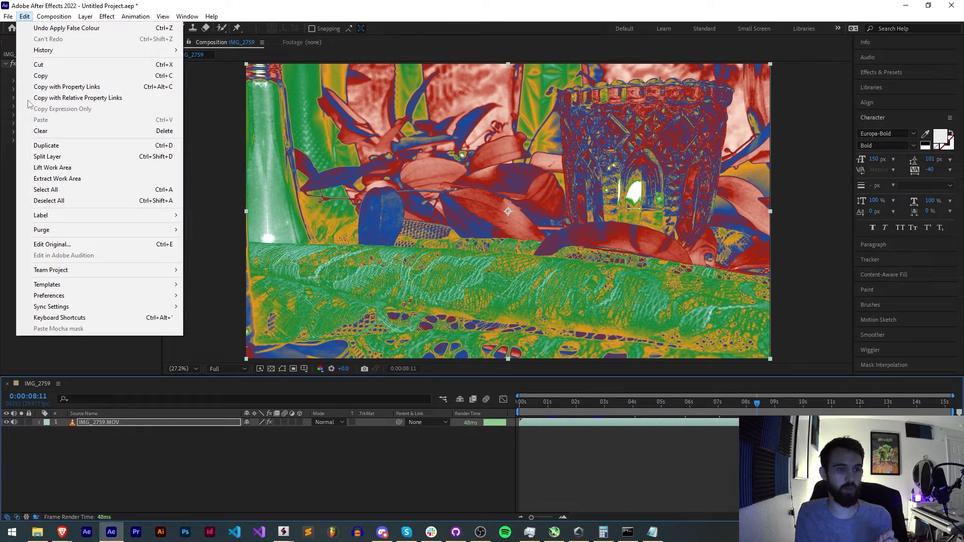
{"action": "mouse_move", "coordinate": [130, 226]}
{"action": "left_click", "coordinate": [226, 230]}
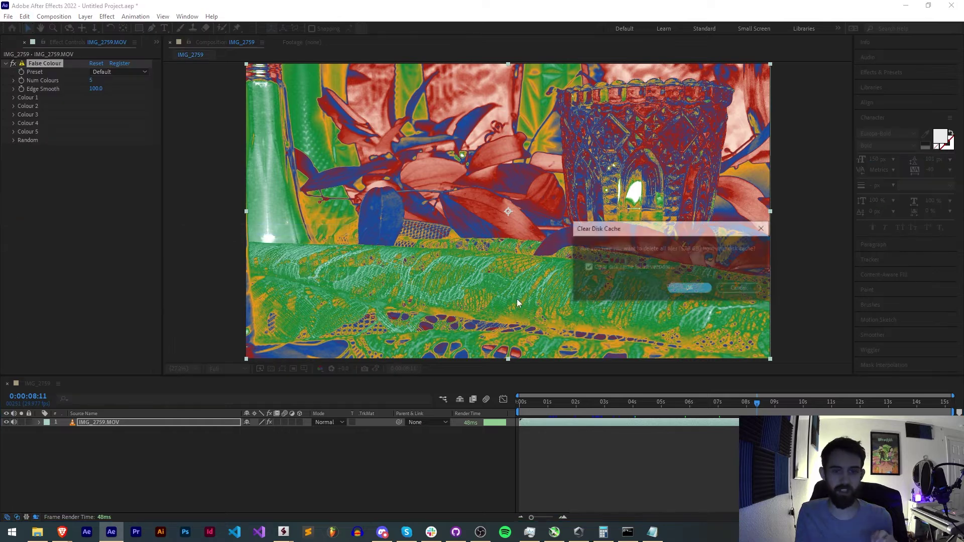
{"action": "left_click", "coordinate": [686, 290]}
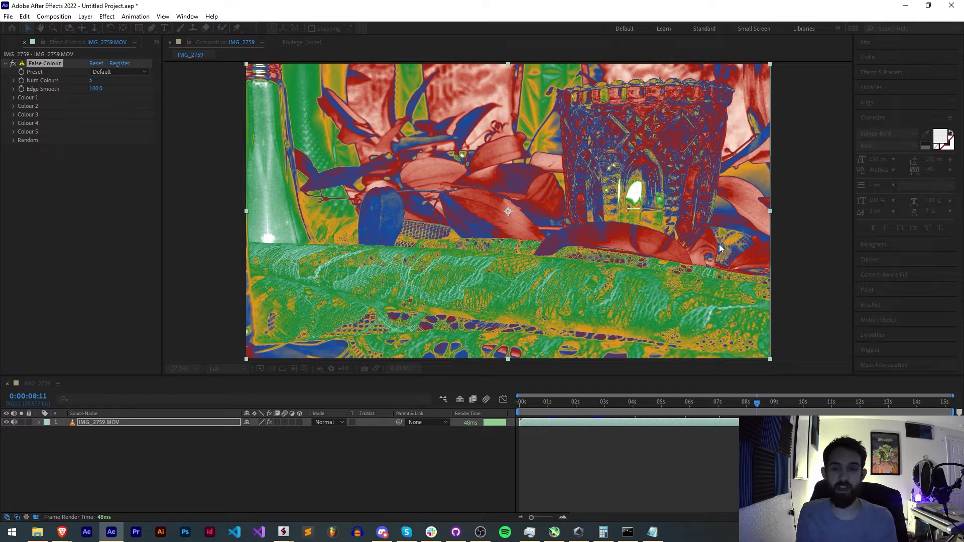
{"action": "left_click", "coordinate": [772, 405]}
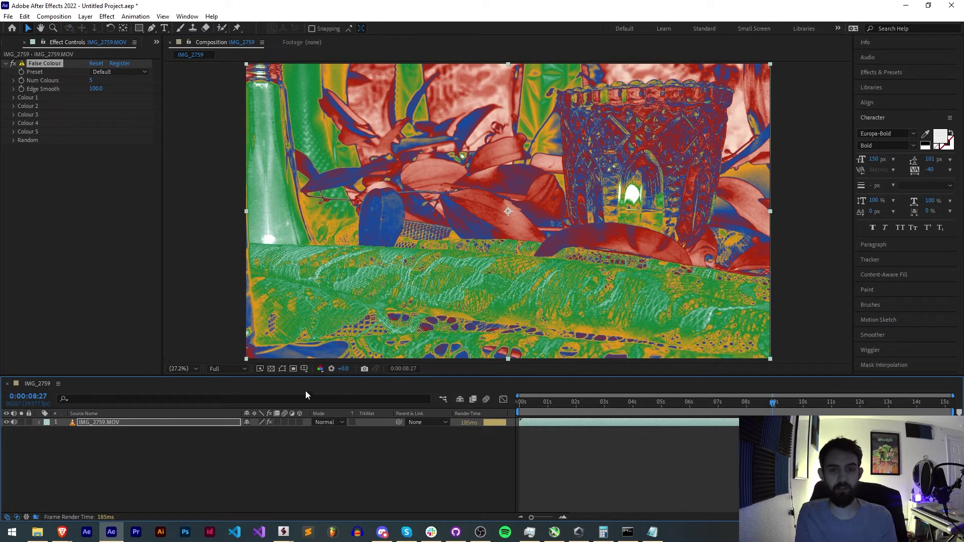
Check render times across frames 0:00:02:29 to 0:00:06:05, ending at 0:00:04:15 (172ms)
{"action": "left_click", "coordinate": [622, 402]}
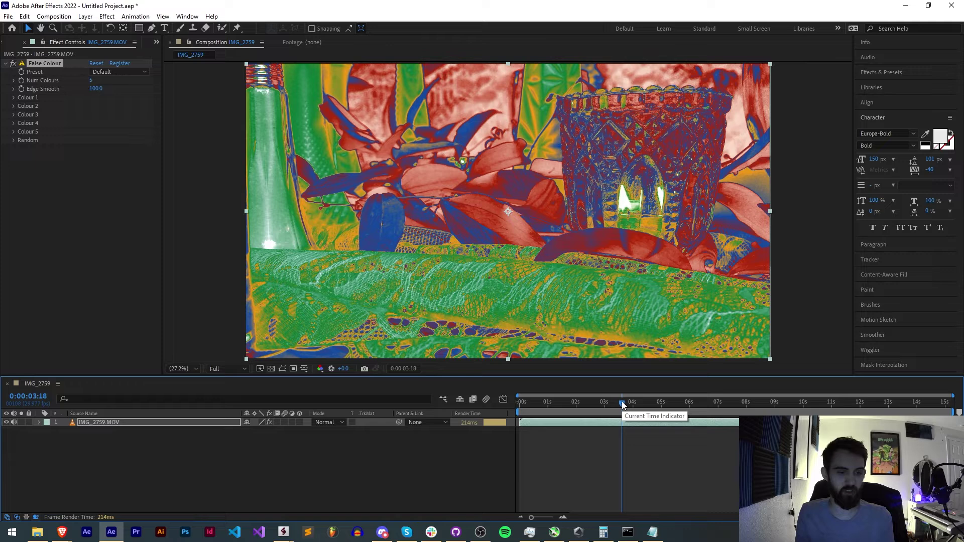
{"action": "left_click_drag", "start_coordinate": [621, 401], "coordinate": [604, 405]}
{"action": "left_click", "coordinate": [665, 403]}
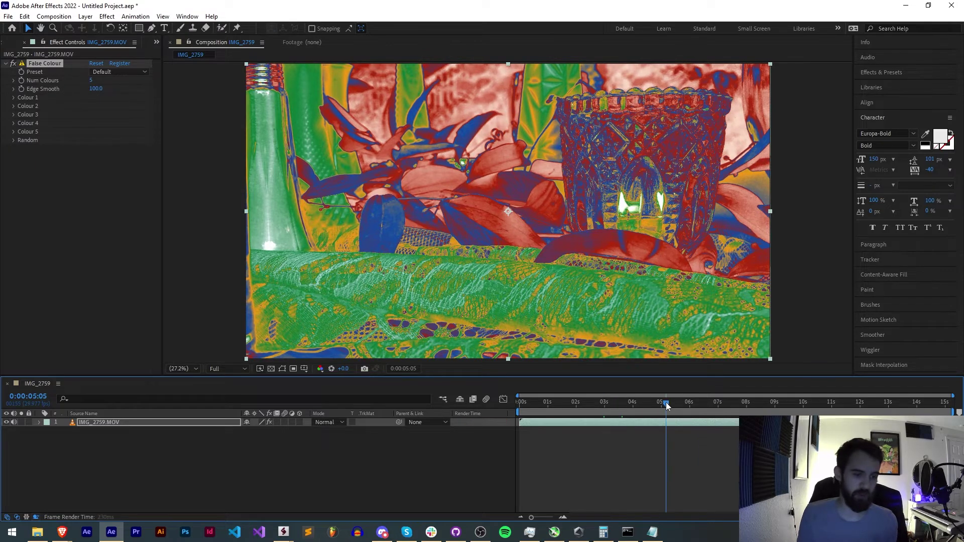
{"action": "left_click", "coordinate": [694, 408]}
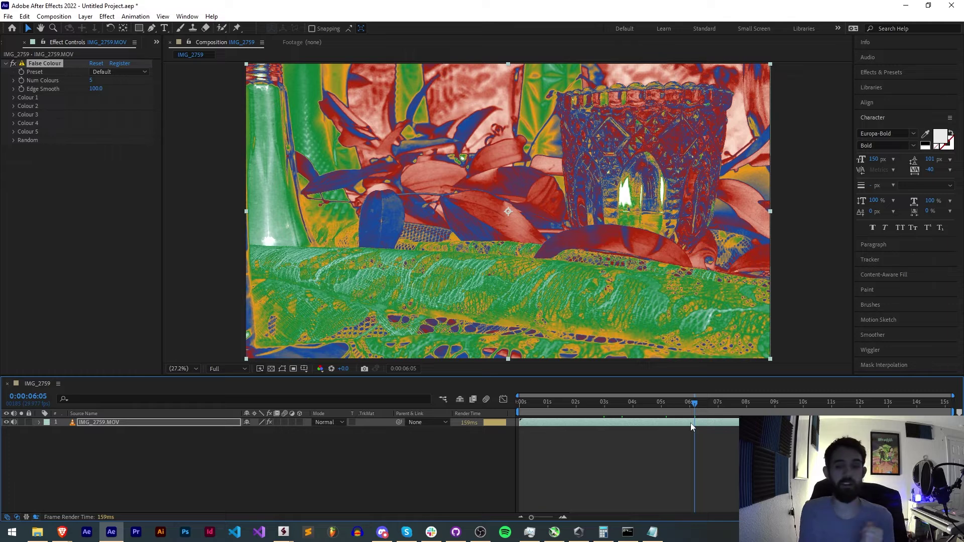
{"action": "key", "text": "Page_Up"}
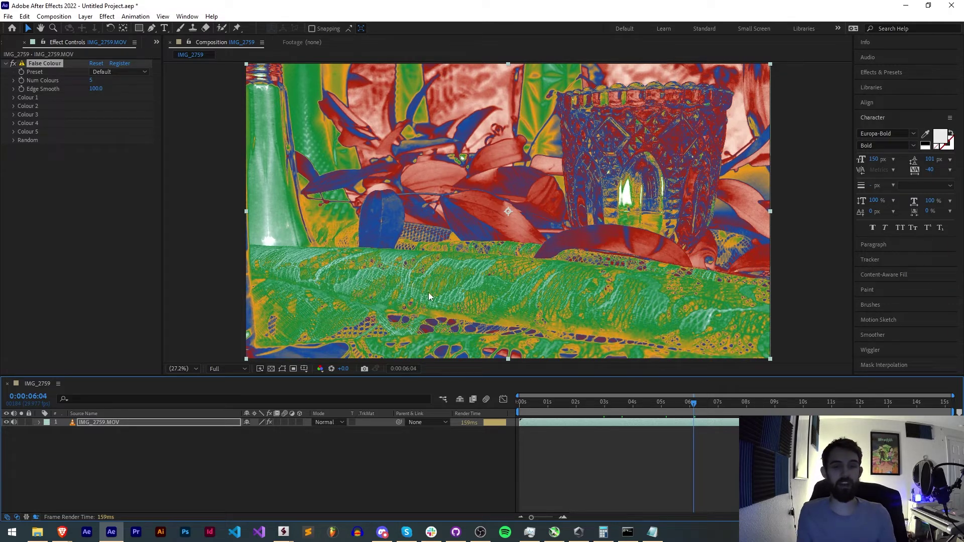
{"action": "key", "text": "Page_Down"}
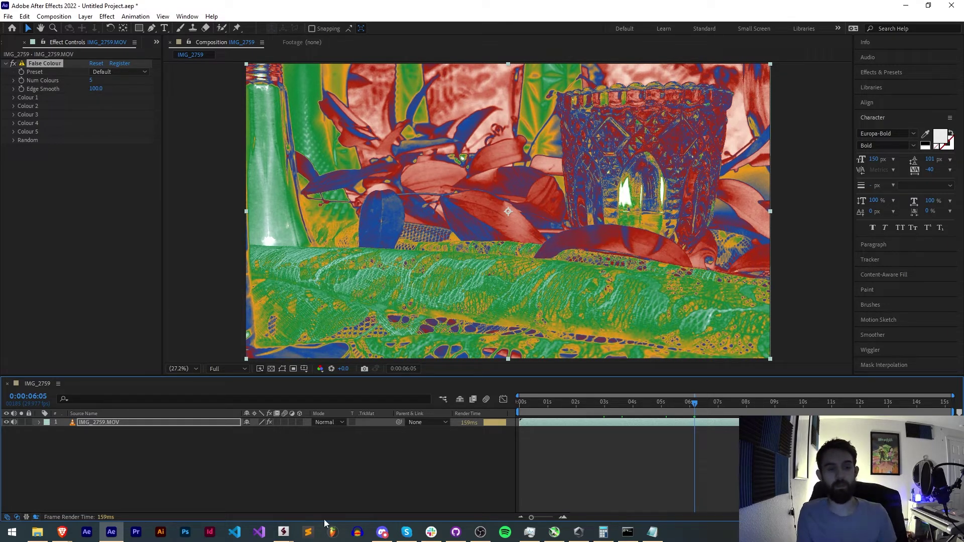
{"action": "key", "text": "Page_Up"}
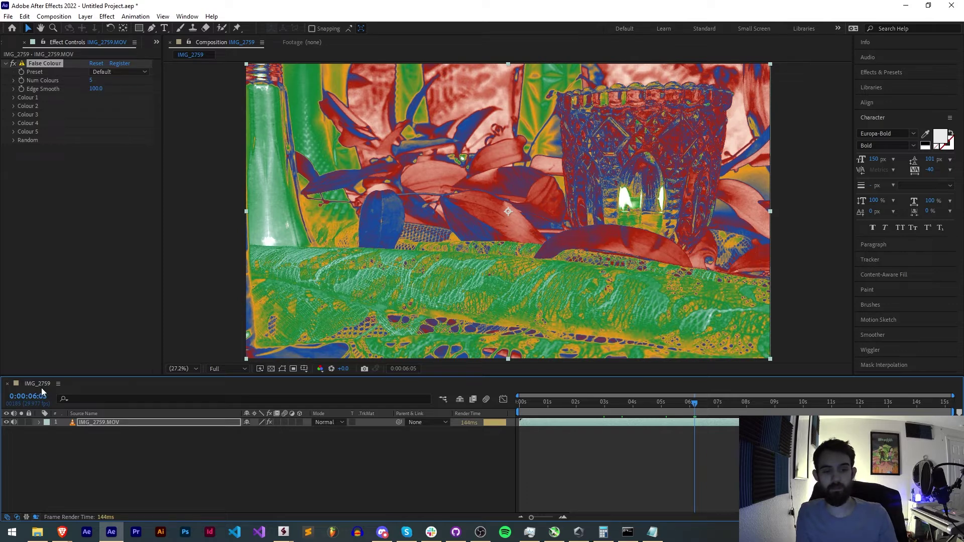
{"action": "key", "text": "Page_Down"}
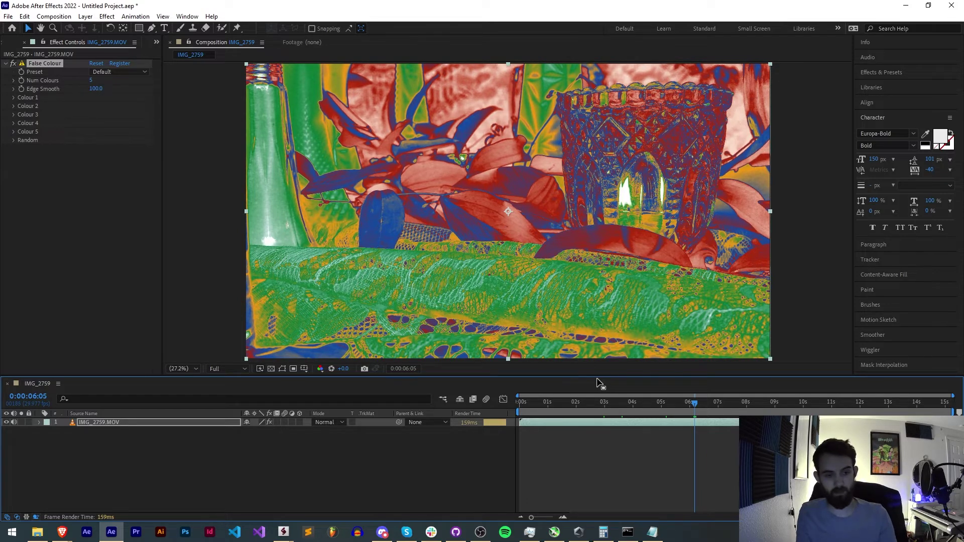
{"action": "left_click", "coordinate": [669, 403]}
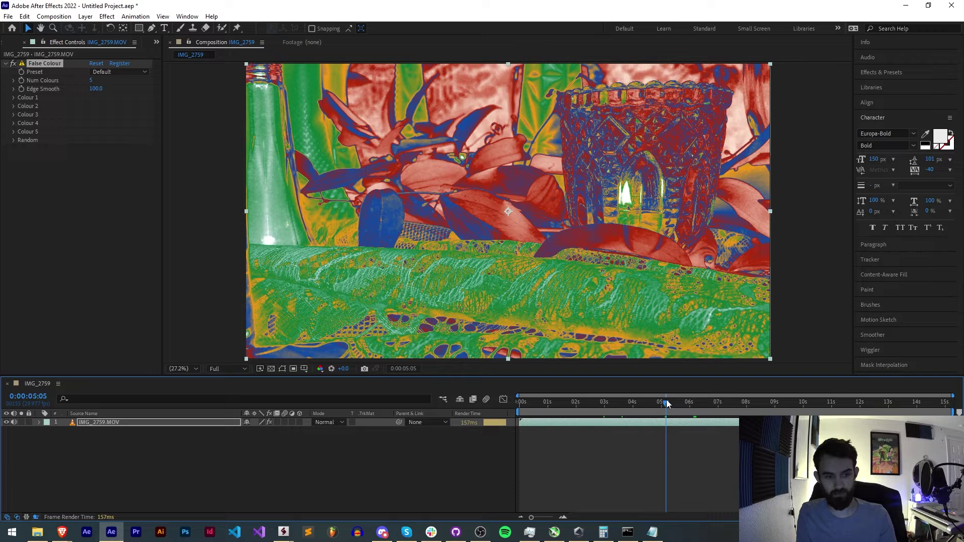
{"action": "left_click", "coordinate": [611, 404]}
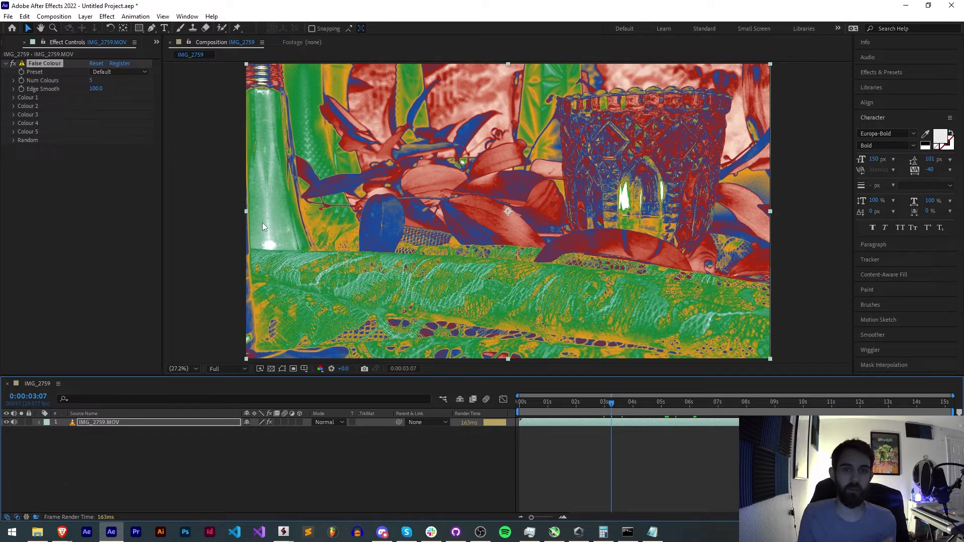
{"action": "left_click", "coordinate": [647, 402]}
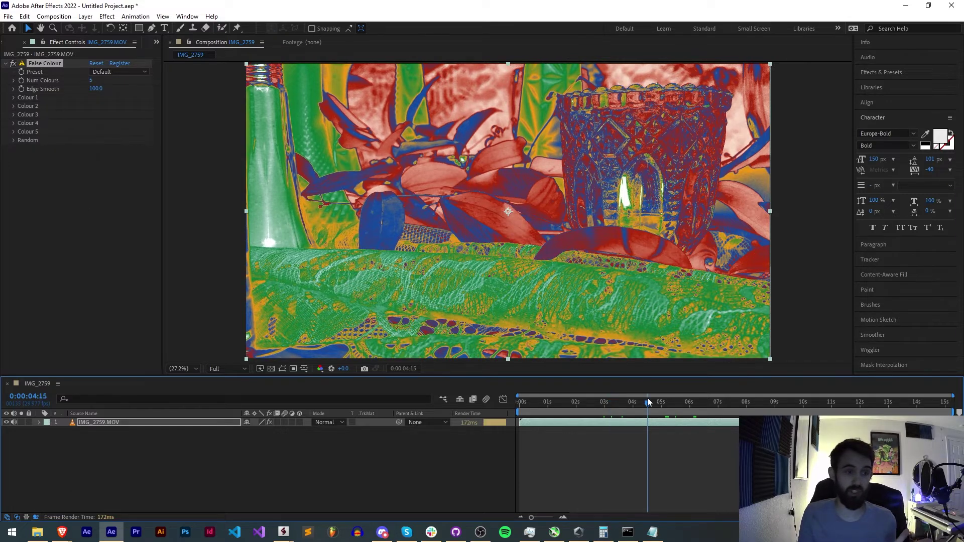
Lower False Colour Edge Smooth to 1.0 and randomise the palette into magenta, green and navy
{"action": "left_click_drag", "start_coordinate": [95, 88], "coordinate": [45, 94]}
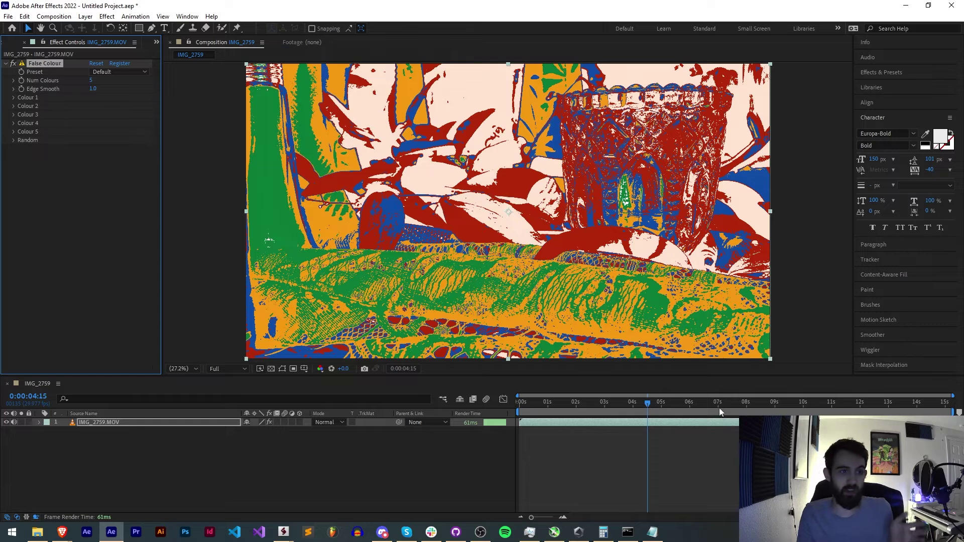
{"action": "left_click", "coordinate": [720, 408]}
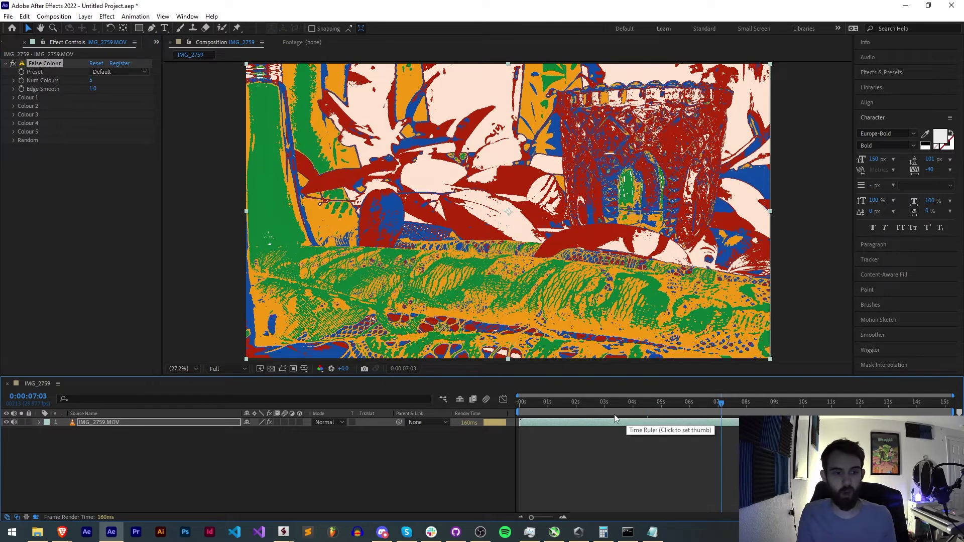
{"action": "left_click", "coordinate": [576, 406]}
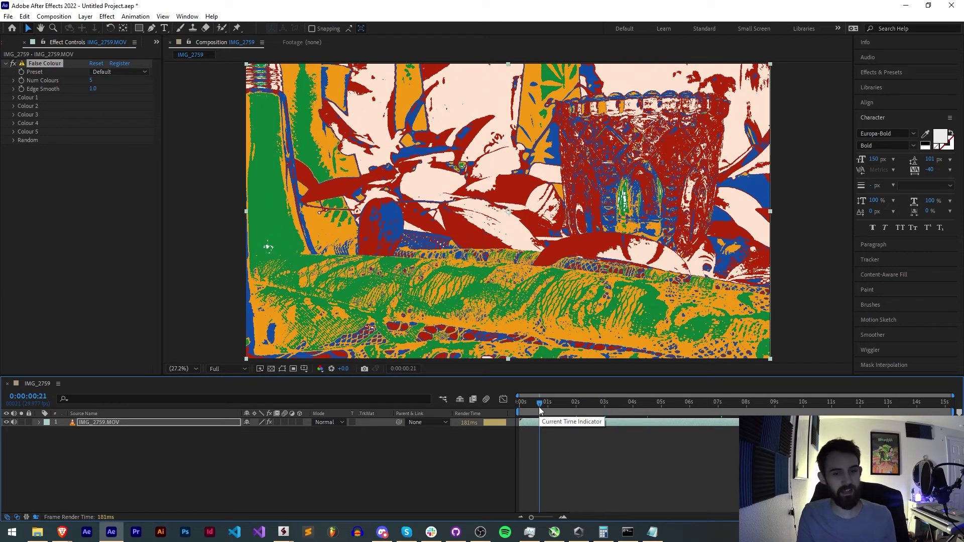
{"action": "left_click", "coordinate": [579, 407]}
{"action": "left_click", "coordinate": [831, 405]}
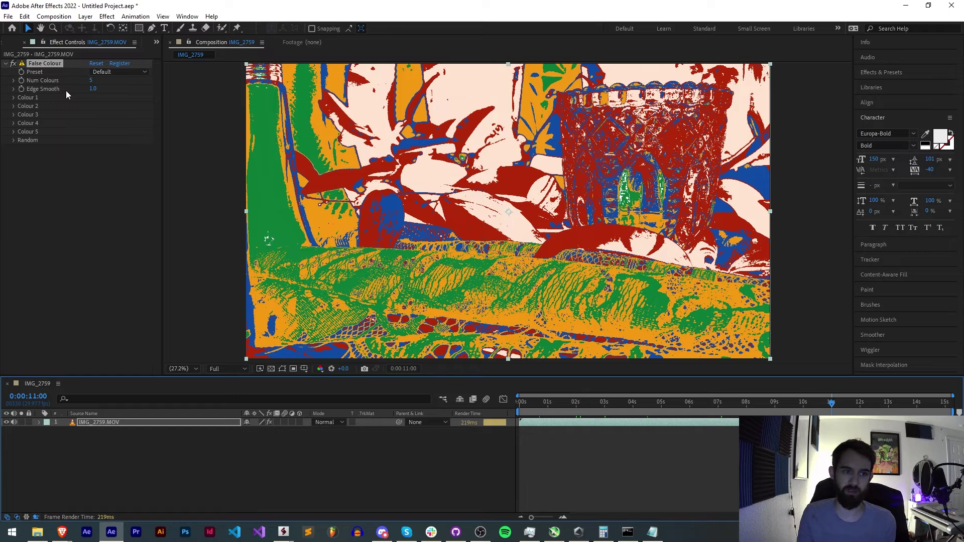
{"action": "left_click", "coordinate": [625, 408]}
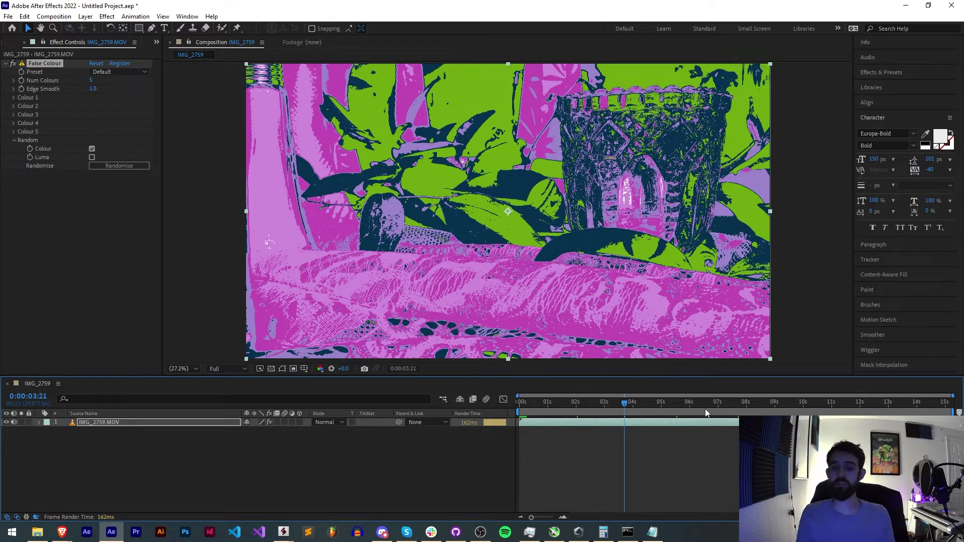
{"action": "left_click", "coordinate": [705, 412]}
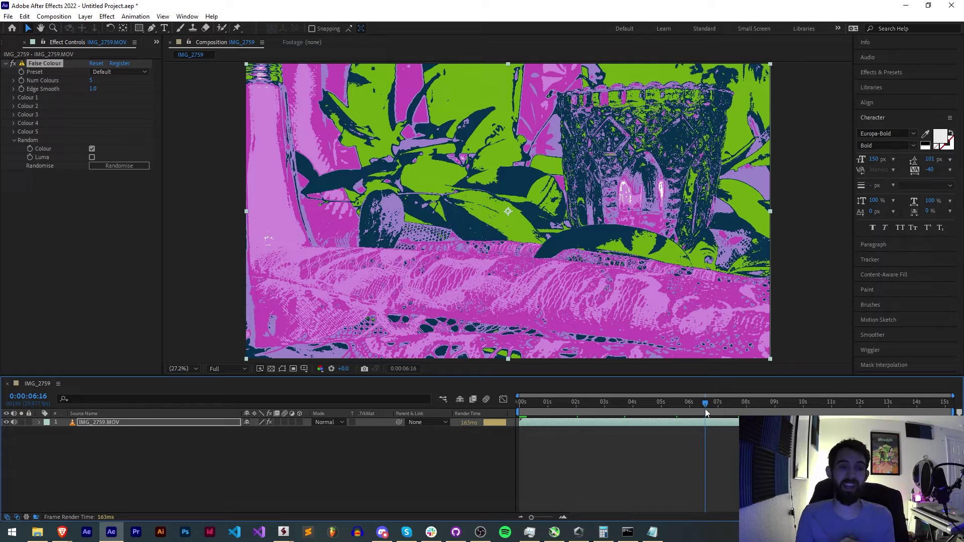
Duplicate False Colour into False Colour 2 and 3, previewing frames 0:00:02:18 and 0:00:10:01
{"action": "left_click", "coordinate": [45, 64]}
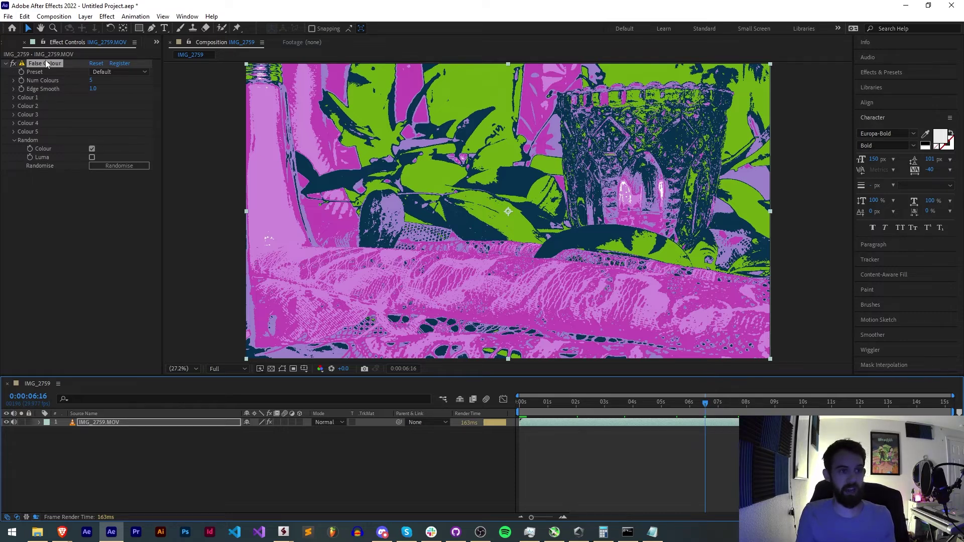
{"action": "key", "text": "ctrl+d"}
{"action": "key", "text": "ctrl+d"}
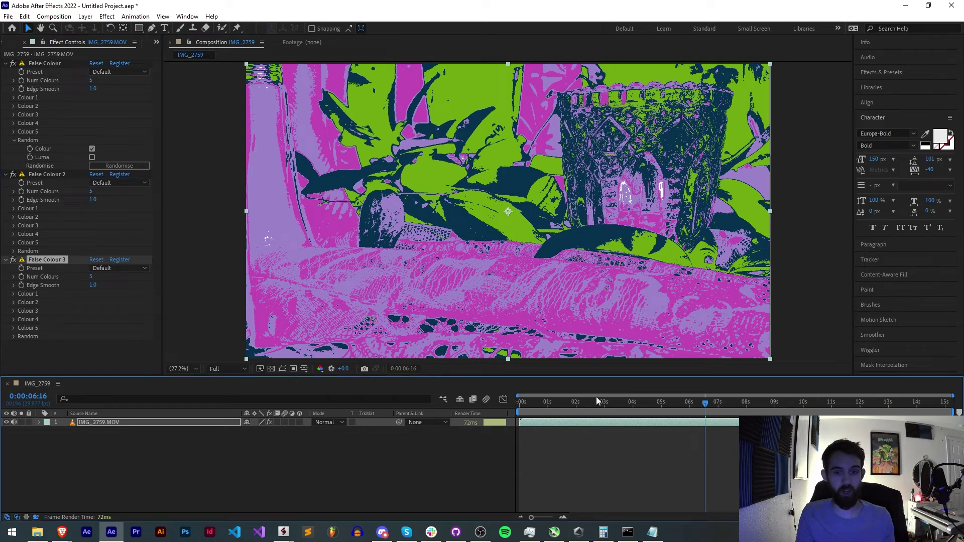
{"action": "left_click", "coordinate": [593, 404]}
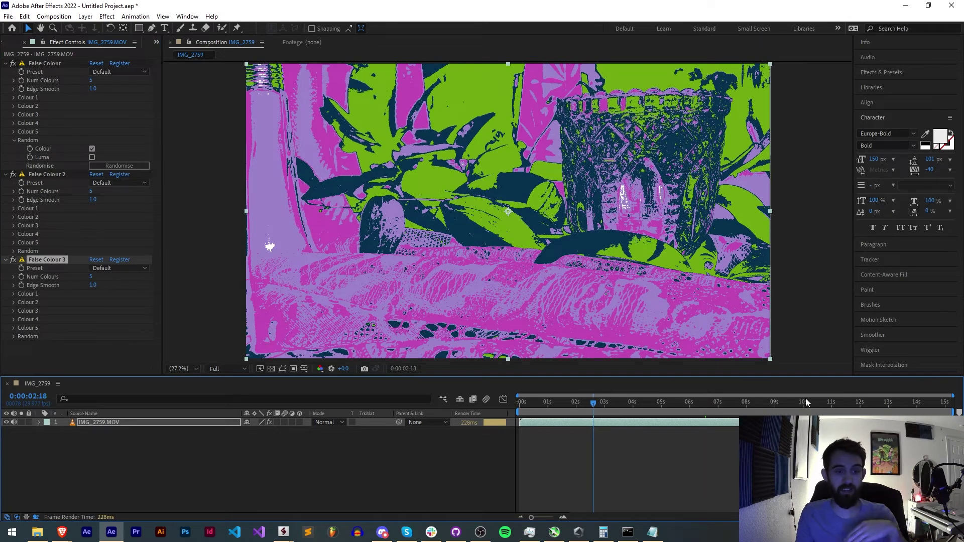
{"action": "left_click", "coordinate": [805, 401]}
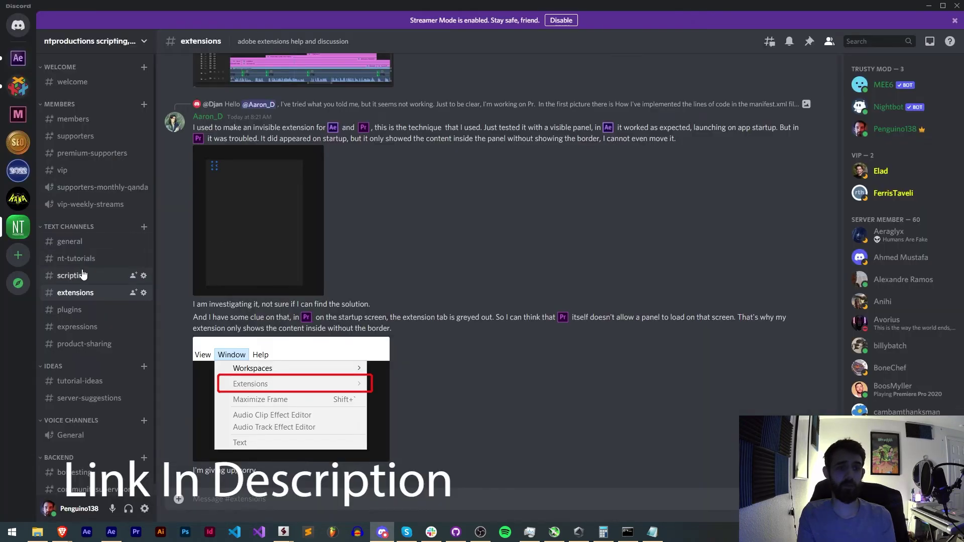
Open the scripting channel in Discord
{"action": "left_click", "coordinate": [82, 275]}
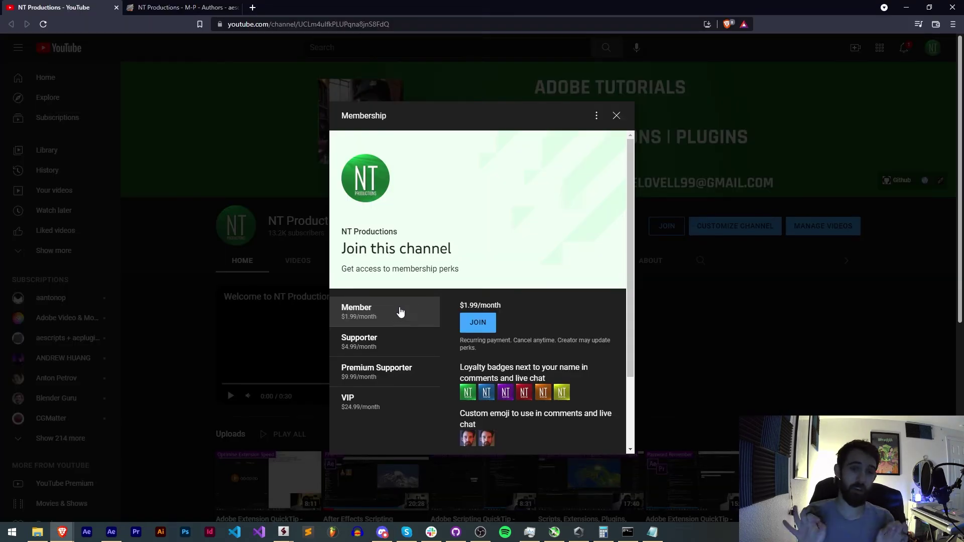
Compare the Premium Supporter and VIP membership tiers, VIP at $24.99/month
{"action": "left_click", "coordinate": [398, 371]}
{"action": "left_click", "coordinate": [386, 398]}
{"action": "scroll", "coordinate": [525, 373], "scroll_direction": "down", "scroll_amount": 1}
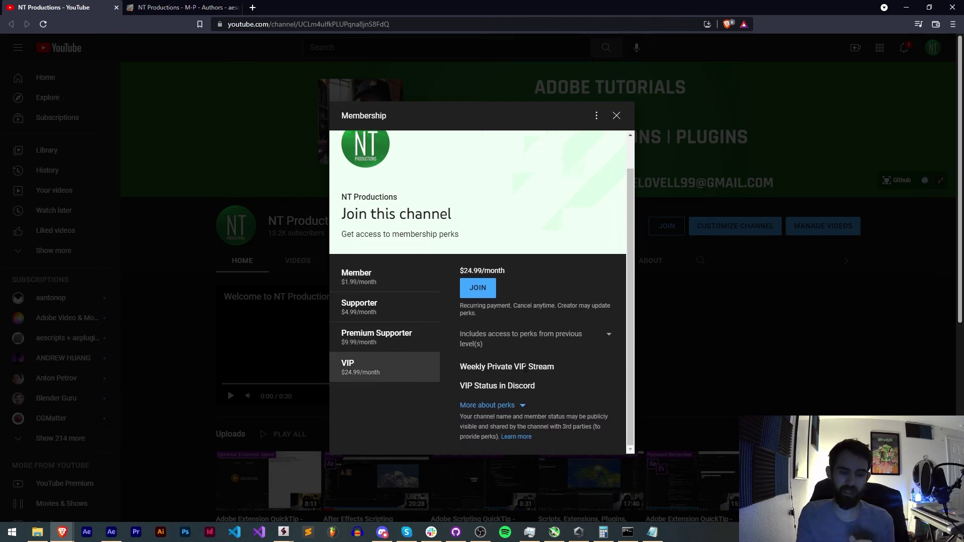